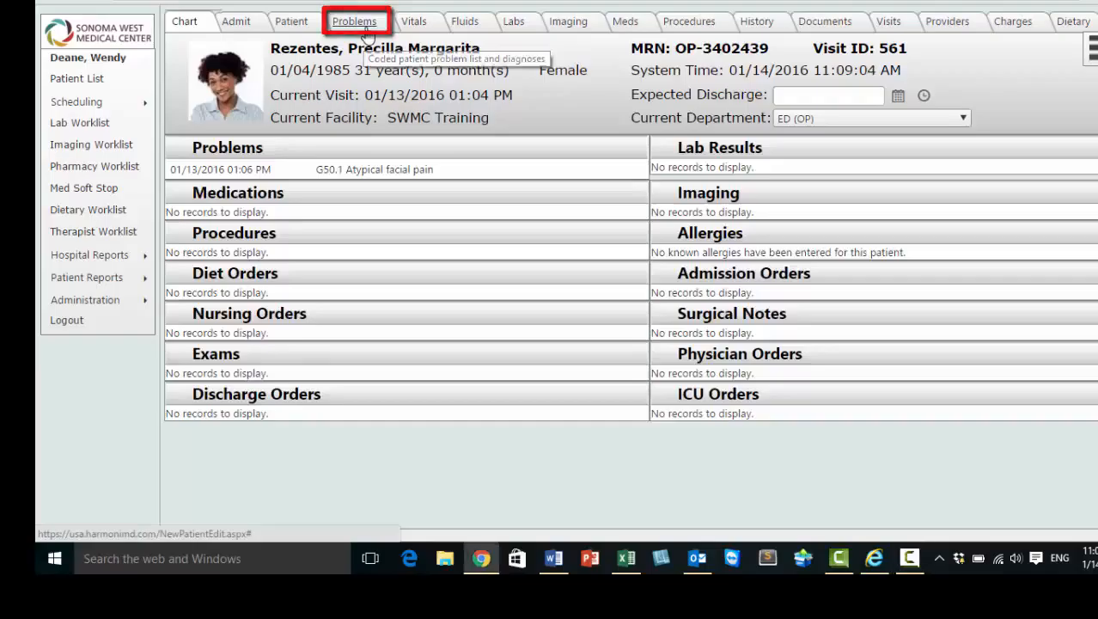
Start a new problem record for the patient with type Symptom and status Active.
left_click(367, 26)
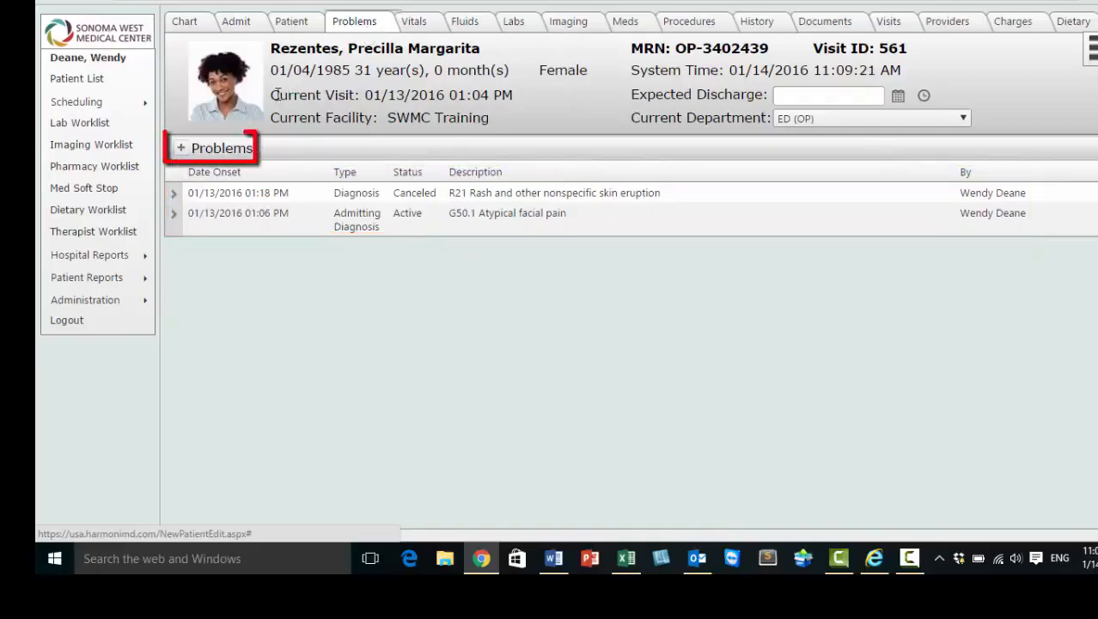
left_click(220, 151)
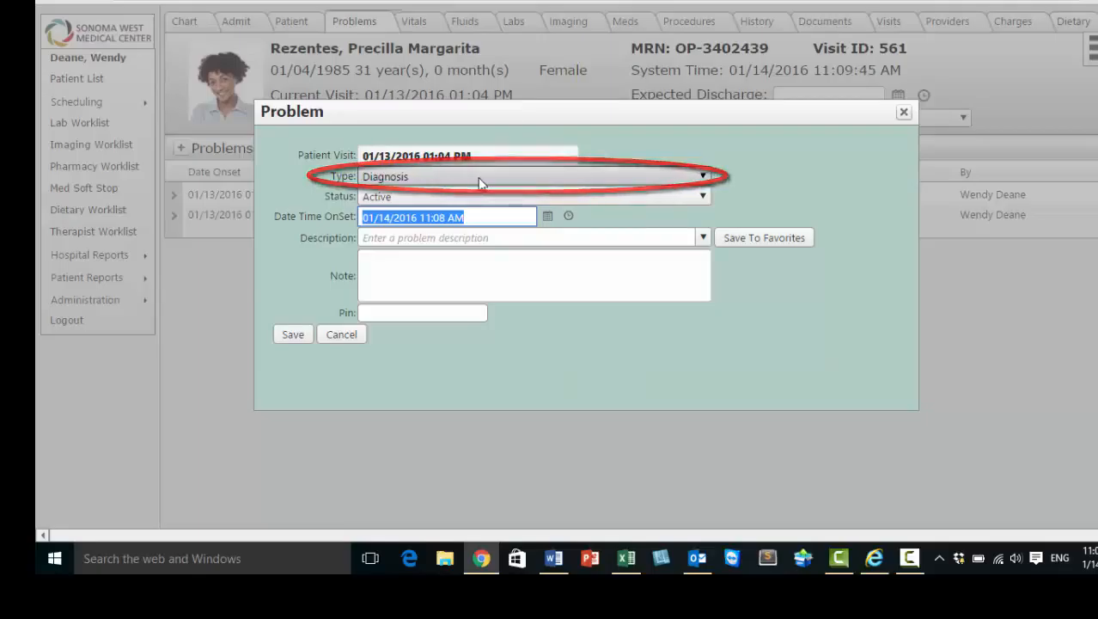
left_click(702, 175)
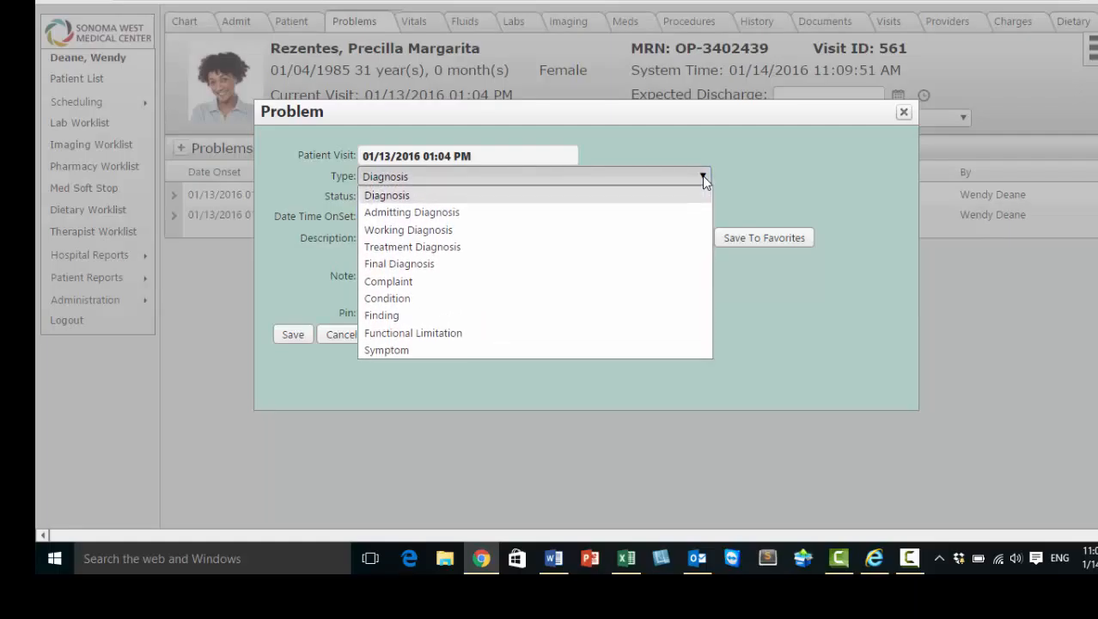
left_click(432, 353)
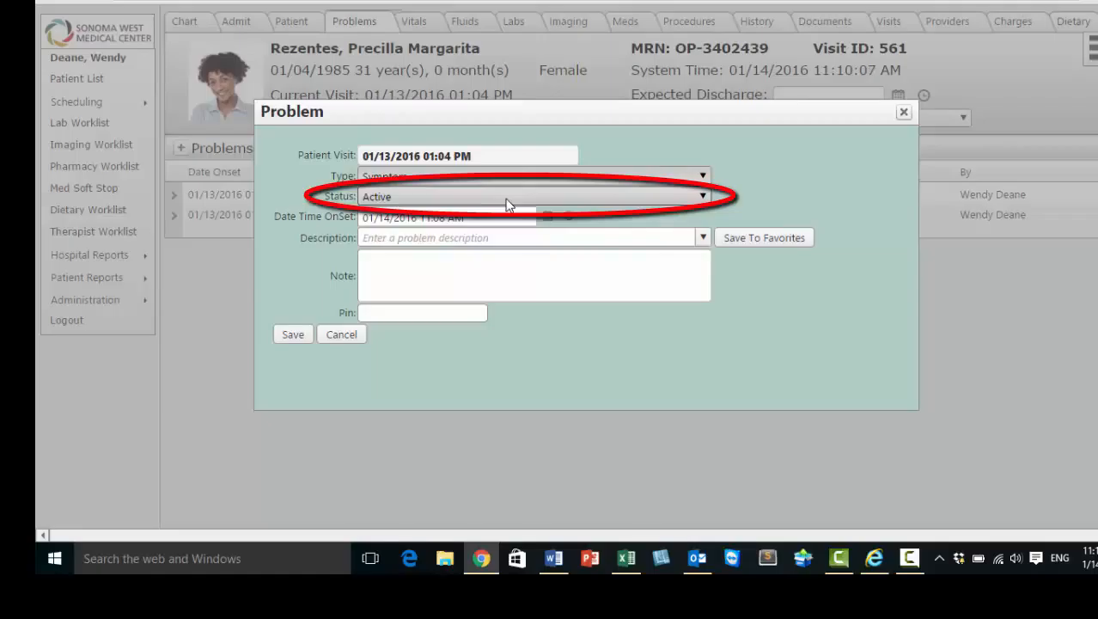
left_click(703, 197)
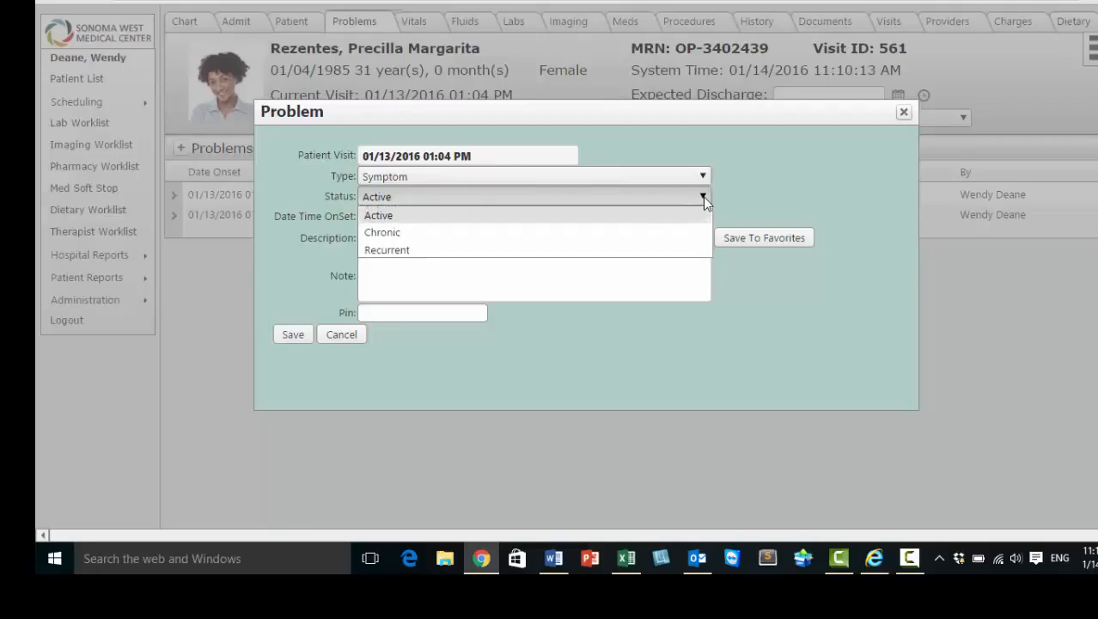
left_click(703, 196)
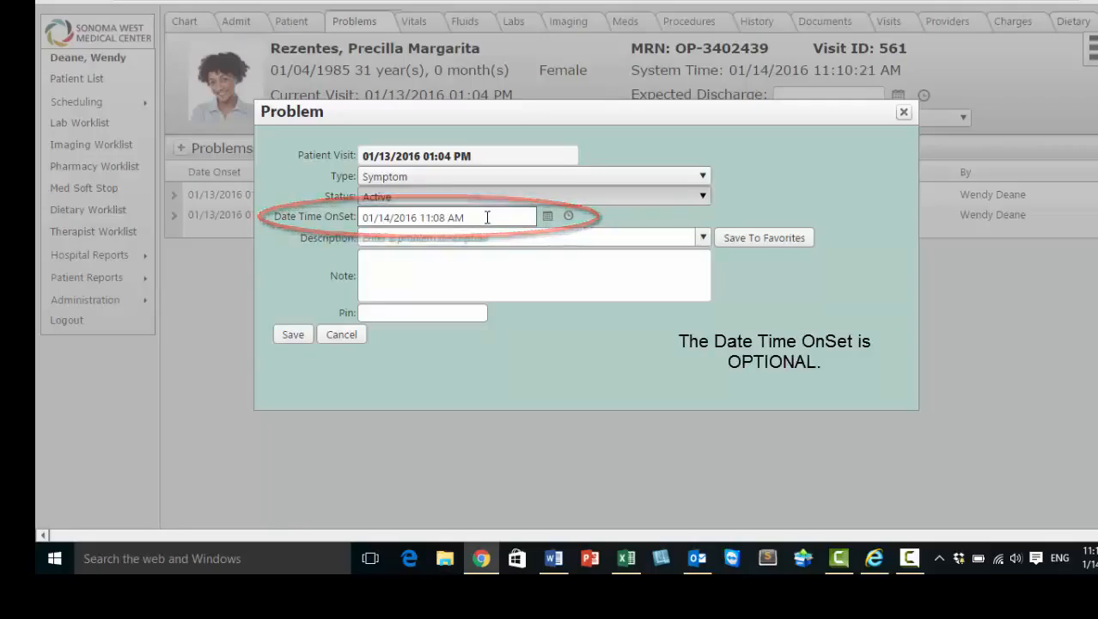
Set the problem's onset date and time to 11/17/2015 07:00 AM.
left_click(549, 217)
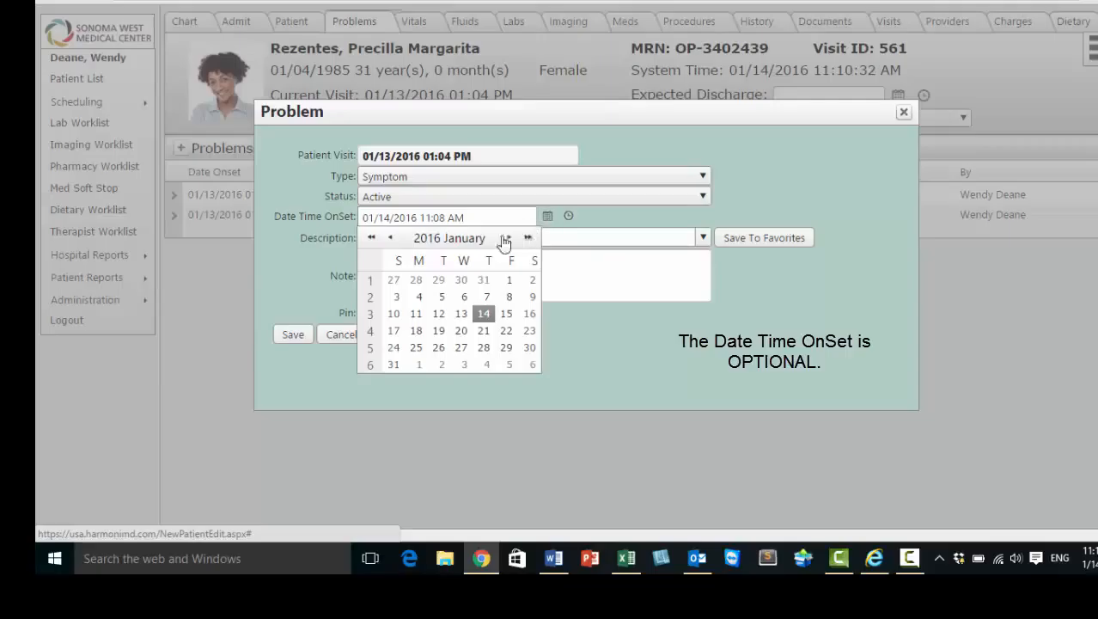
left_click(391, 241)
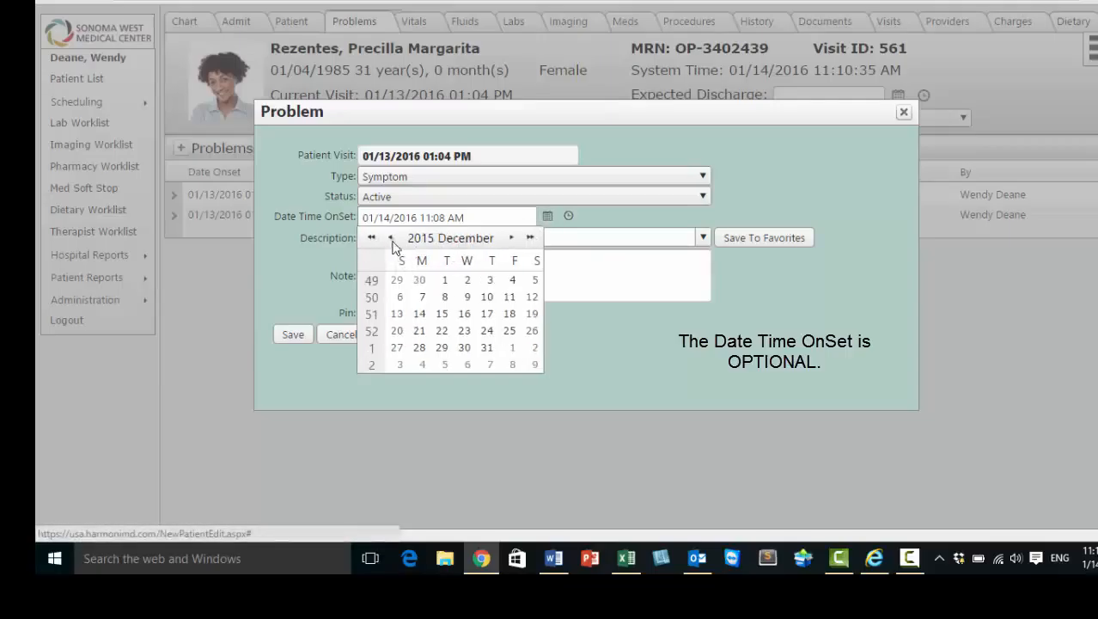
left_click(392, 242)
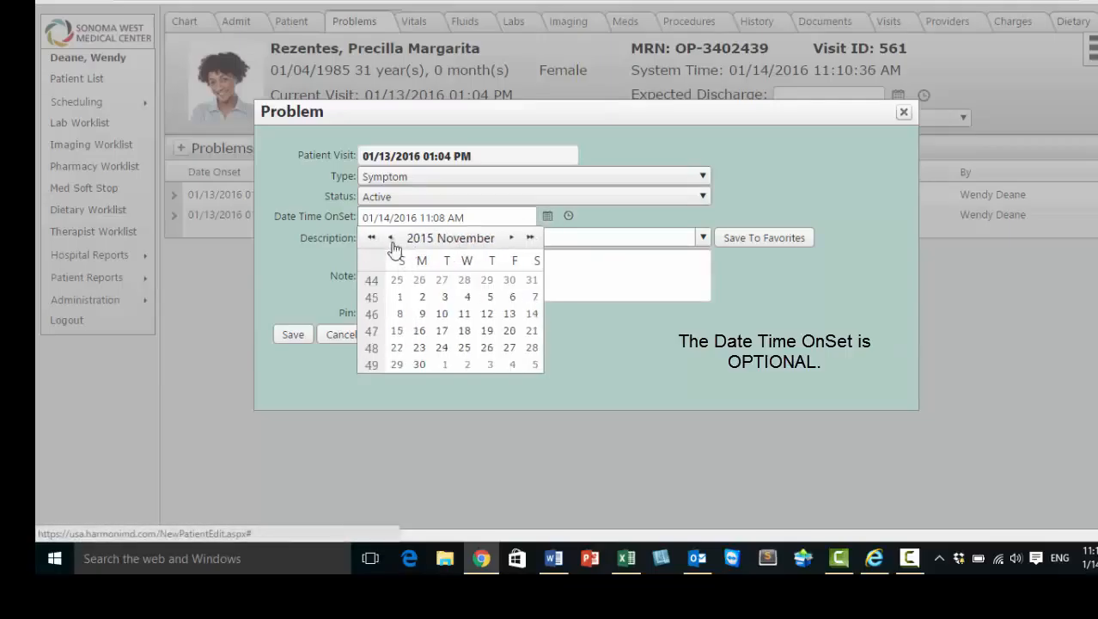
left_click(441, 331)
left_click(568, 216)
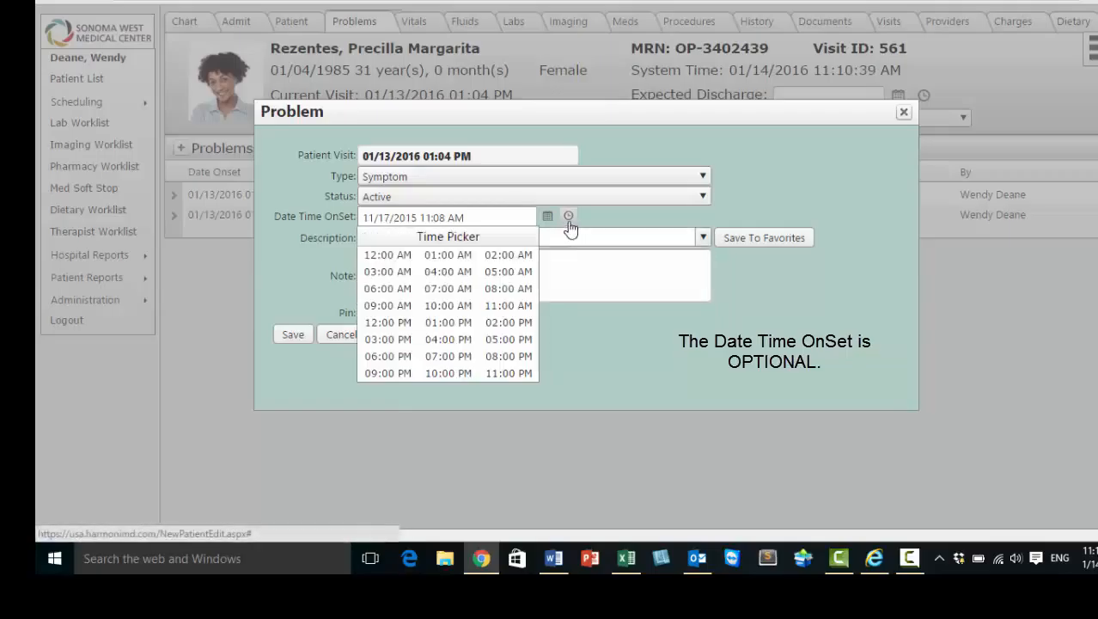
left_click(456, 289)
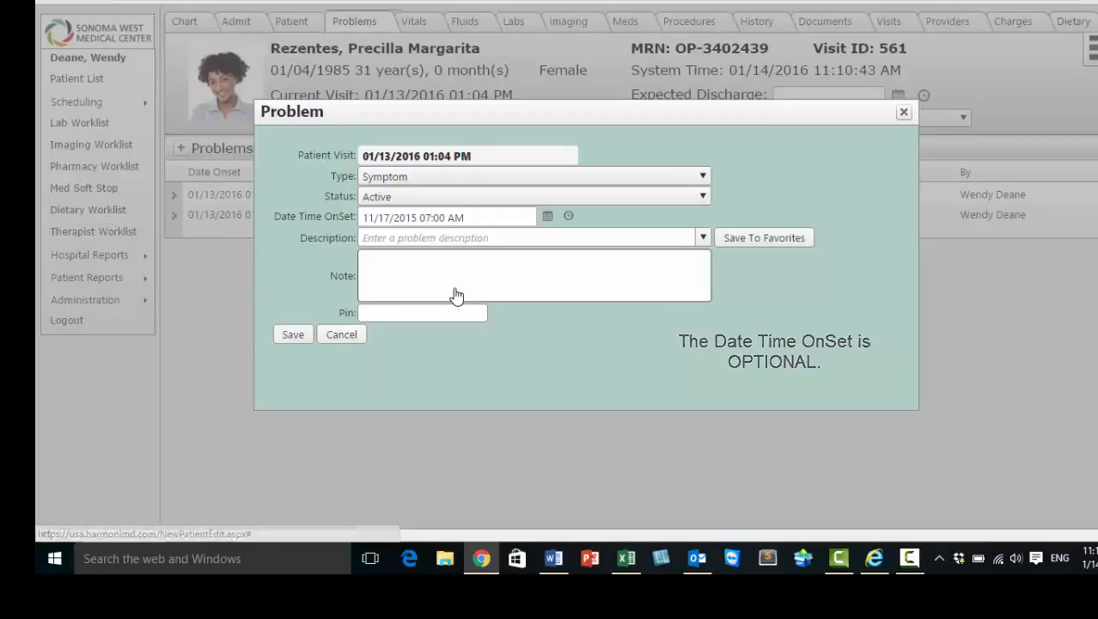
Try 123 as the search text for the problem description, and clear it.
left_click(510, 241)
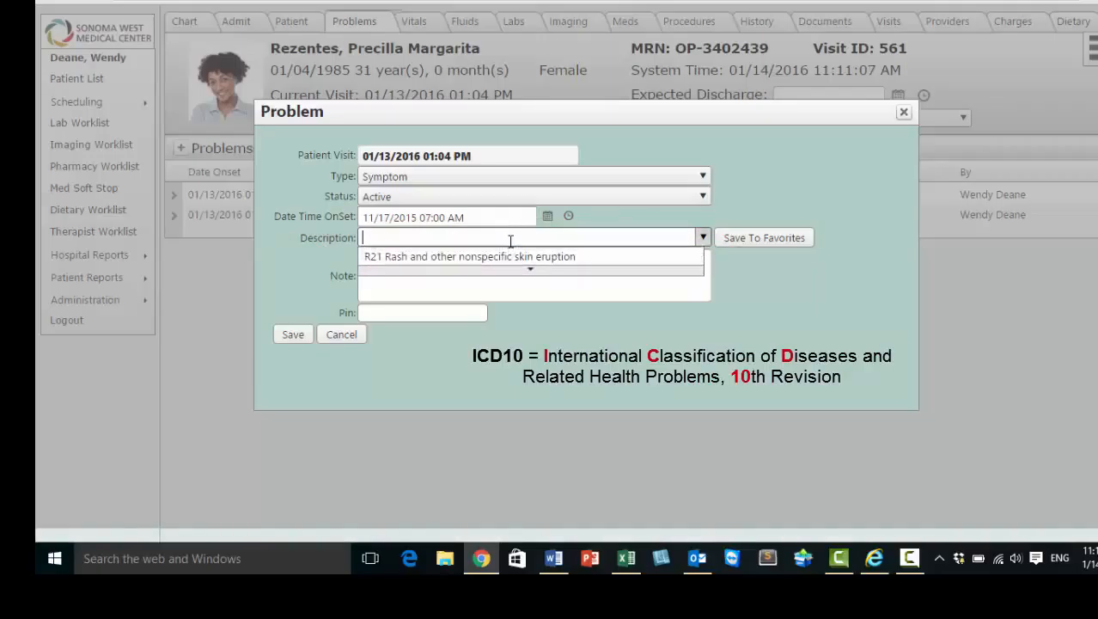
type("123")
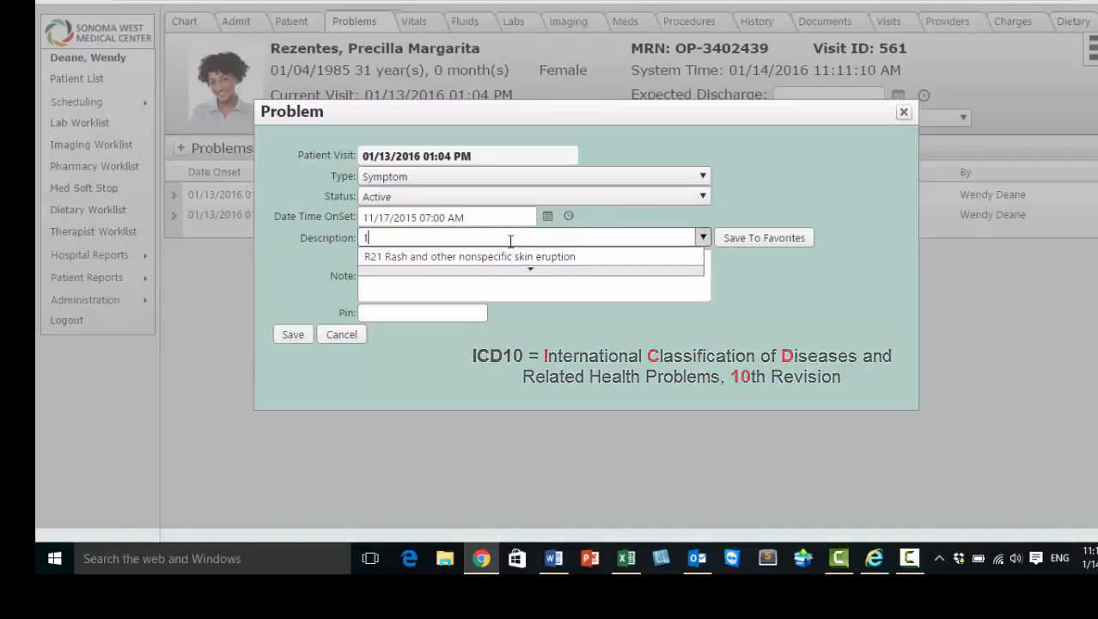
key("BackSpace")
key("BackSpace")
key("BackSpace")
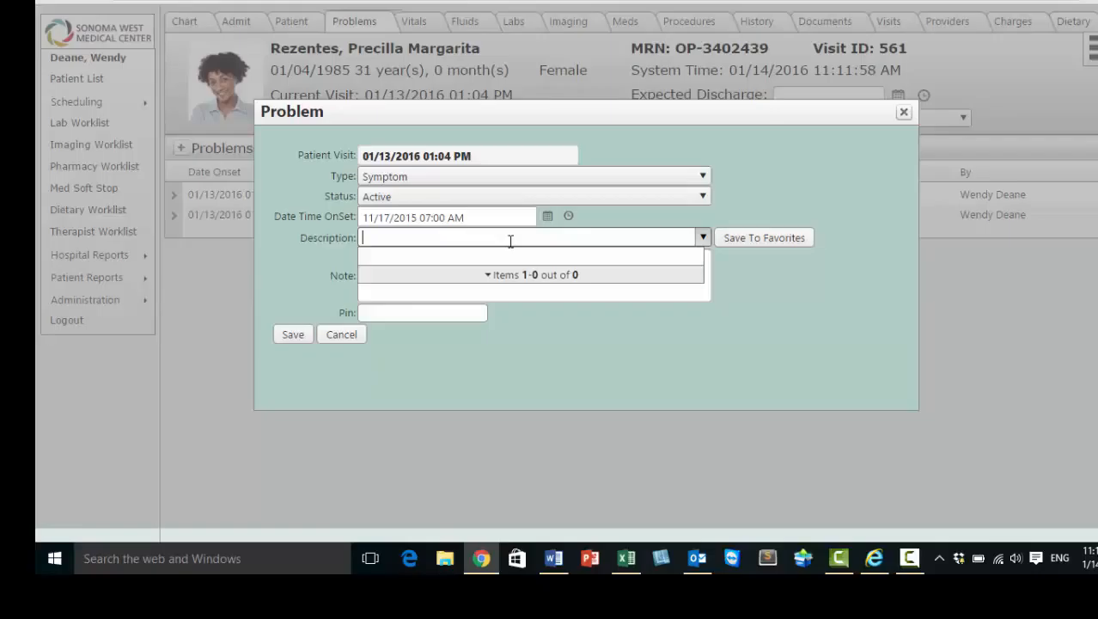
Search the descriptions for "ras", choose R21 Rash and other nonspecific skin eruption, and save it to the favorites.
type("ra")
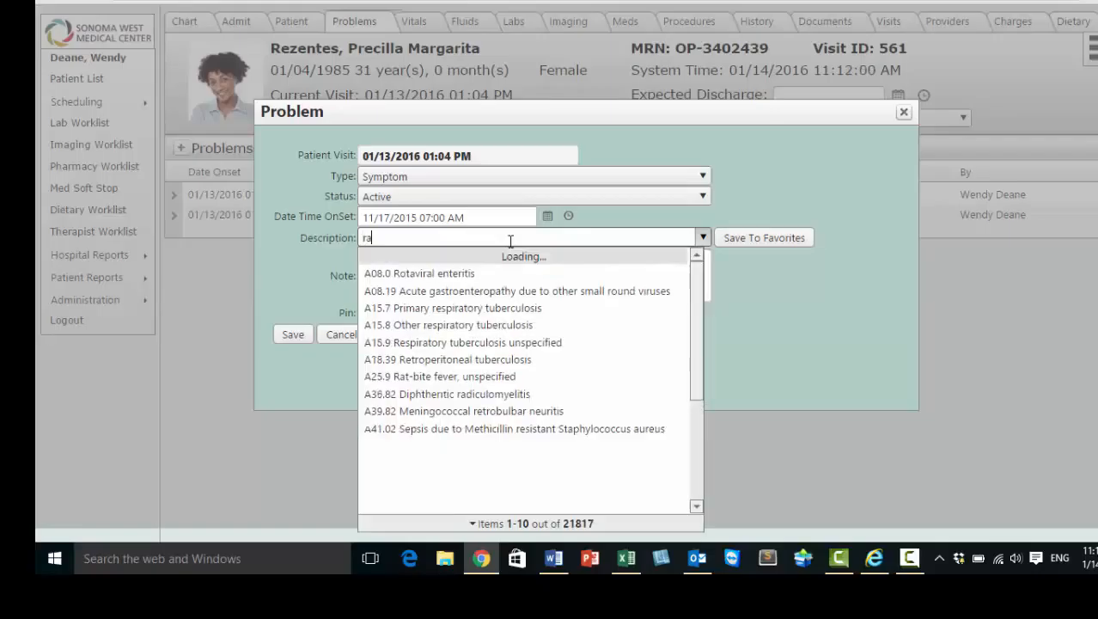
type("s")
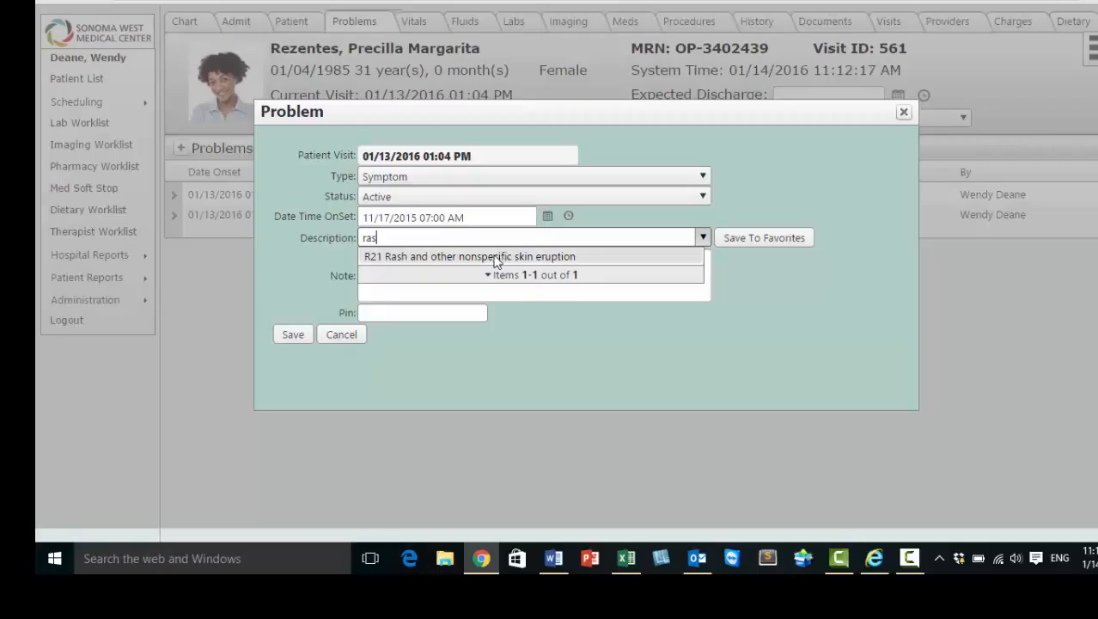
left_click(496, 257)
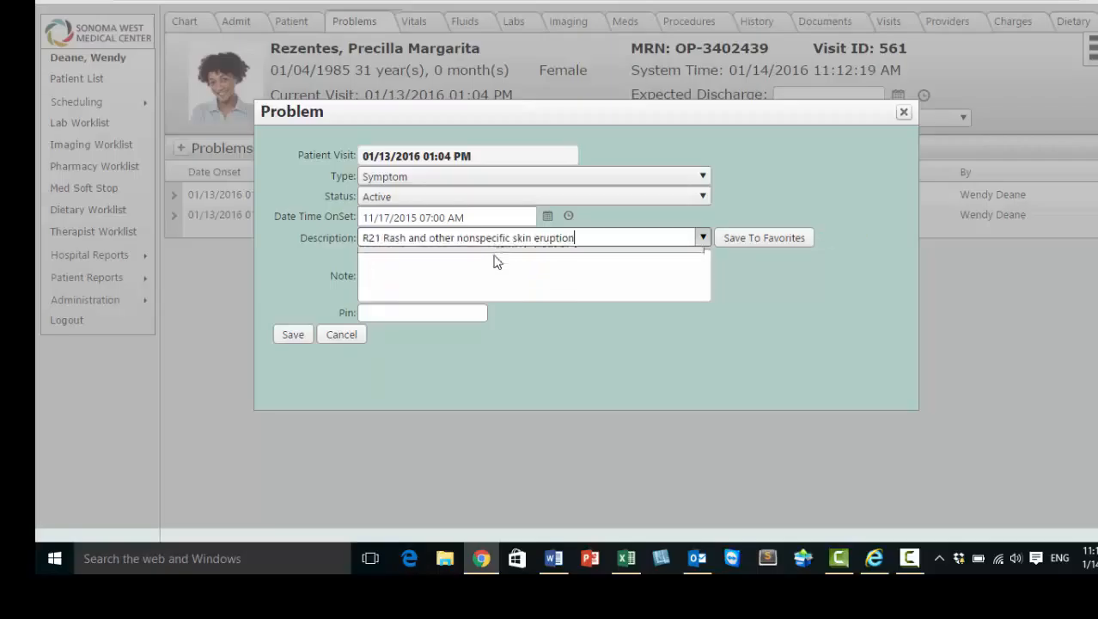
left_click(779, 244)
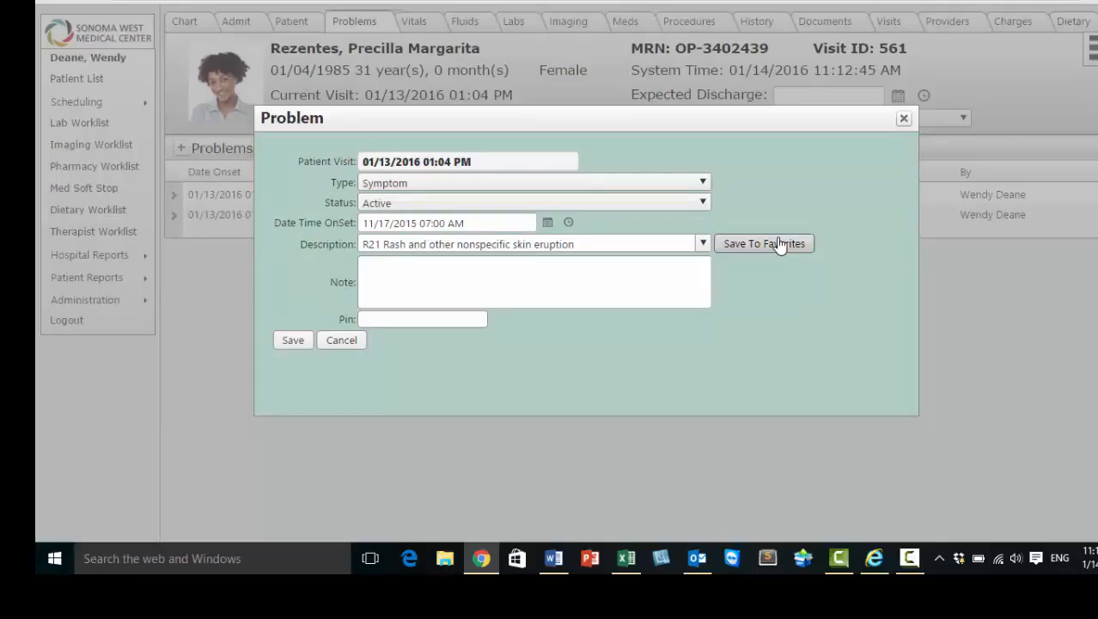
Add the note "Enter optional notes here.", enter the PIN and save the problem.
left_click(488, 274)
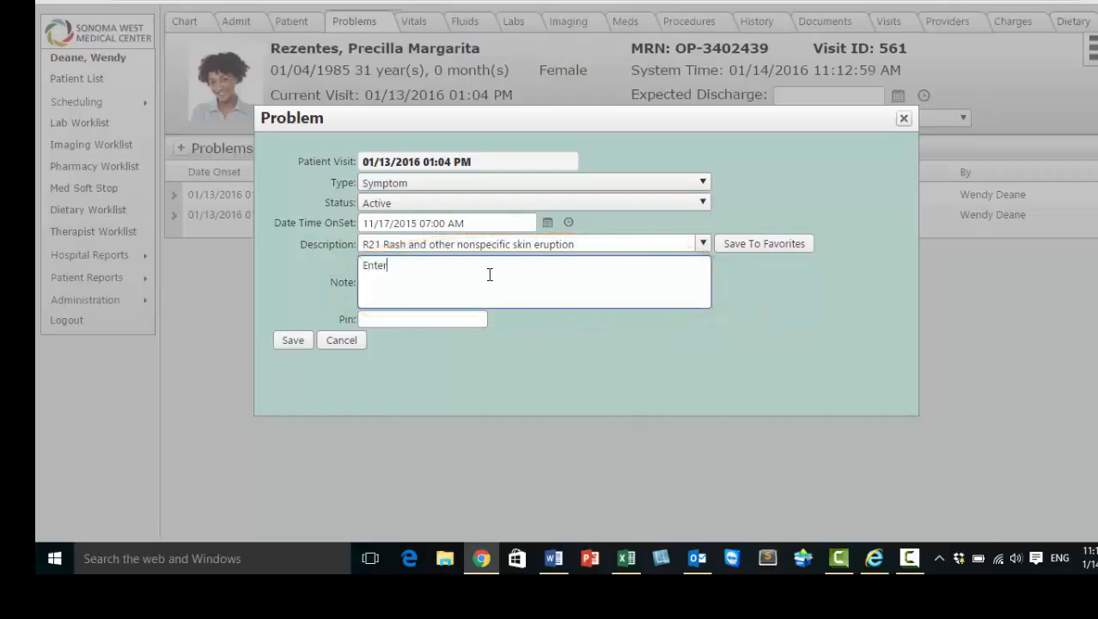
type("Enter optional notes here")
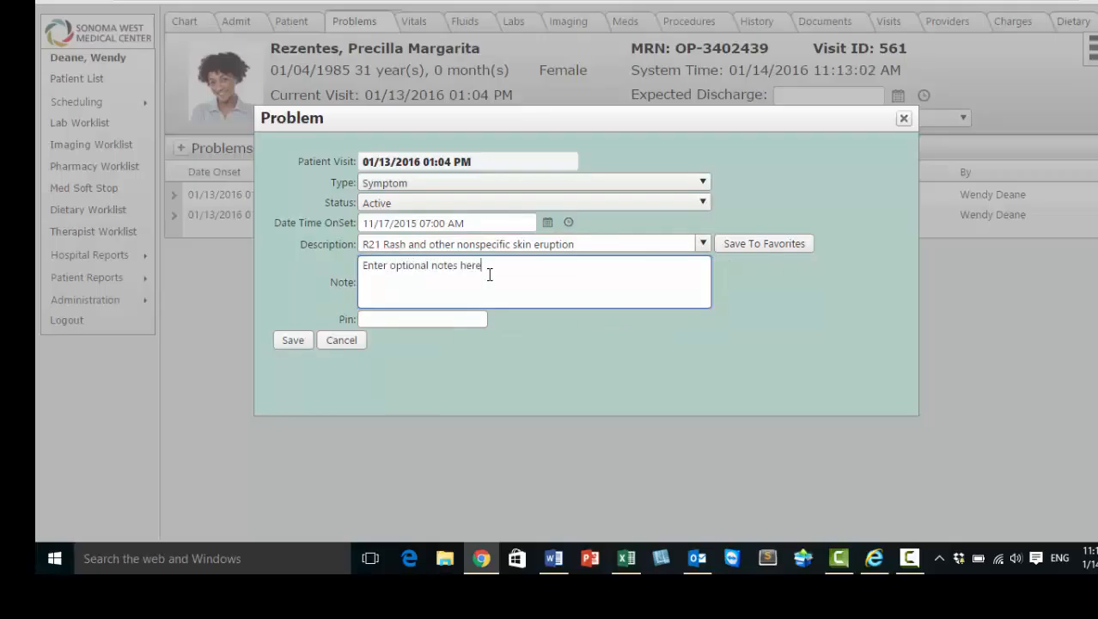
type(".")
left_click(390, 319)
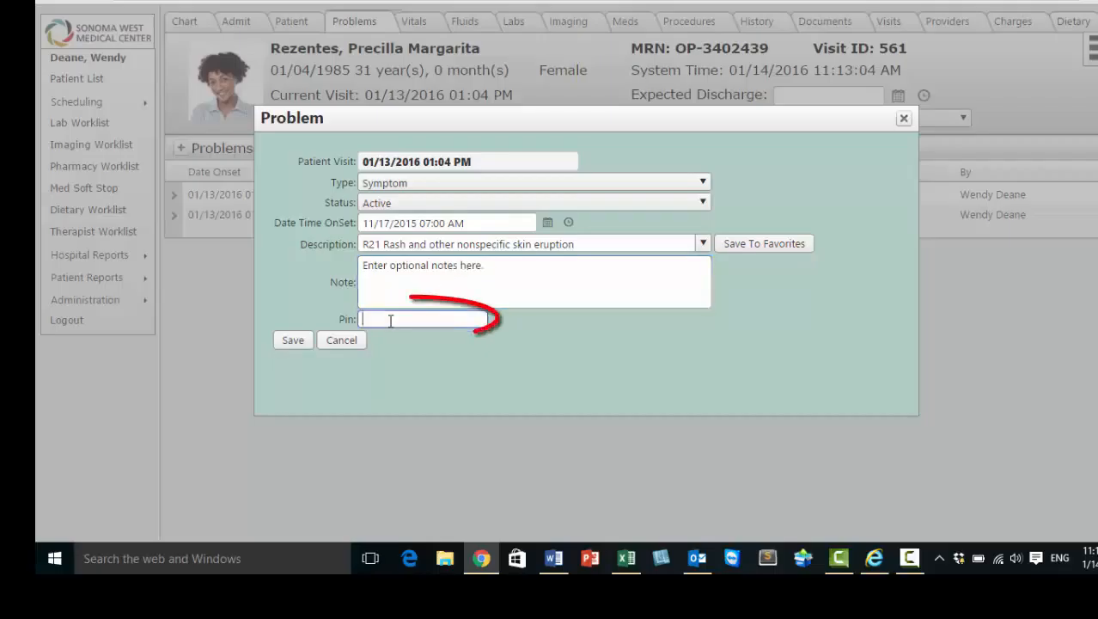
left_click(293, 341)
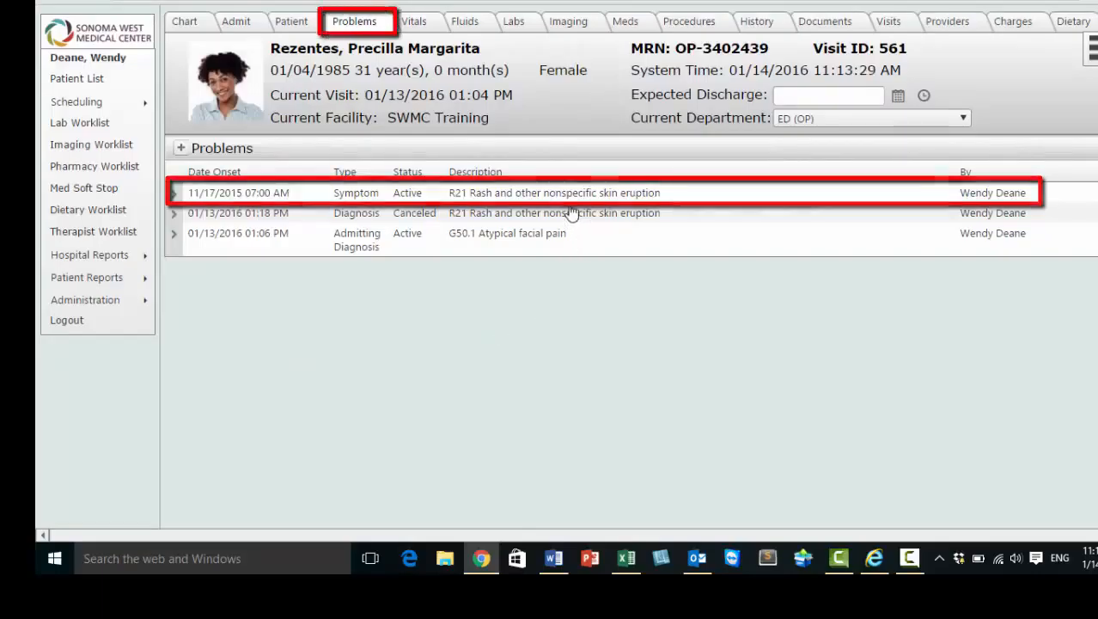
Check the problems listed in the patient's chart summary and return to the problem list.
left_click(197, 29)
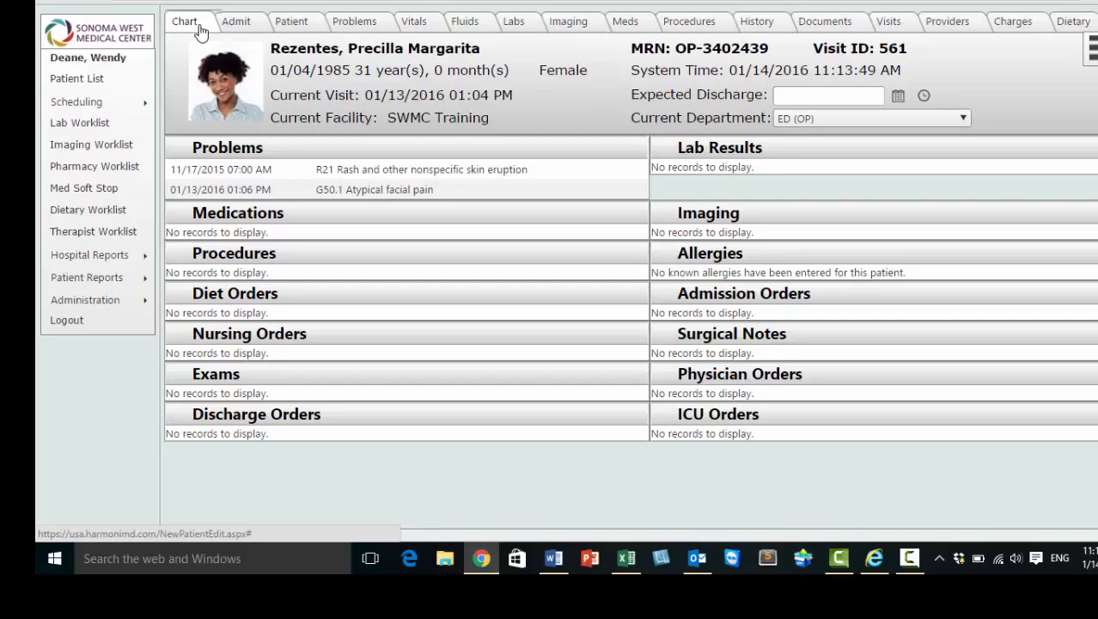
left_click(361, 25)
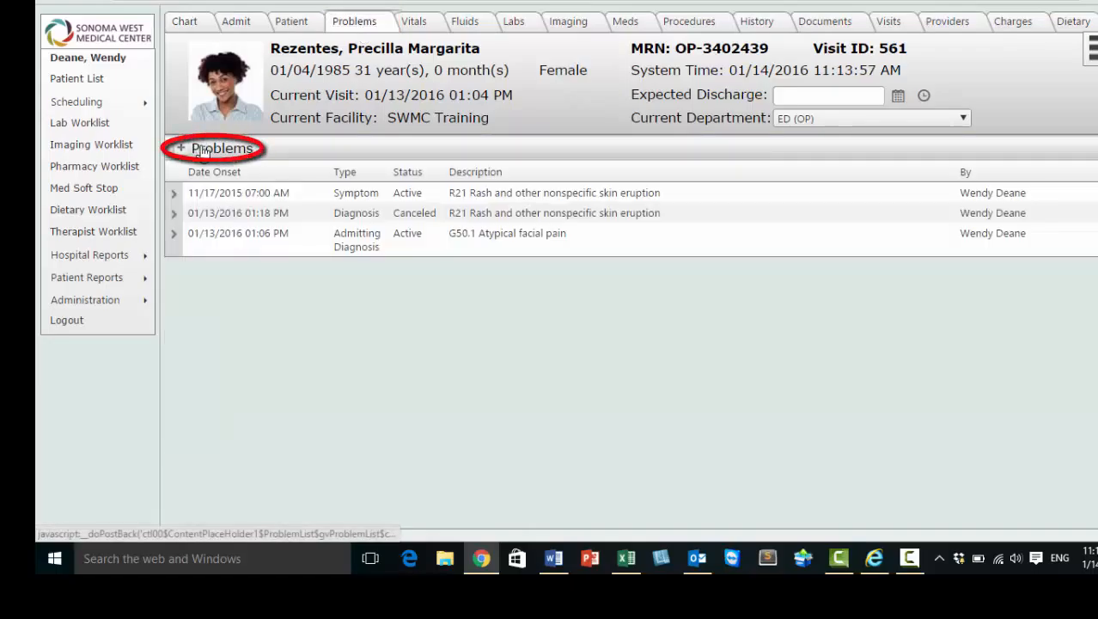
Try to save a new problem with 123 as the description and no PIN, and cancel the entry.
left_click(203, 151)
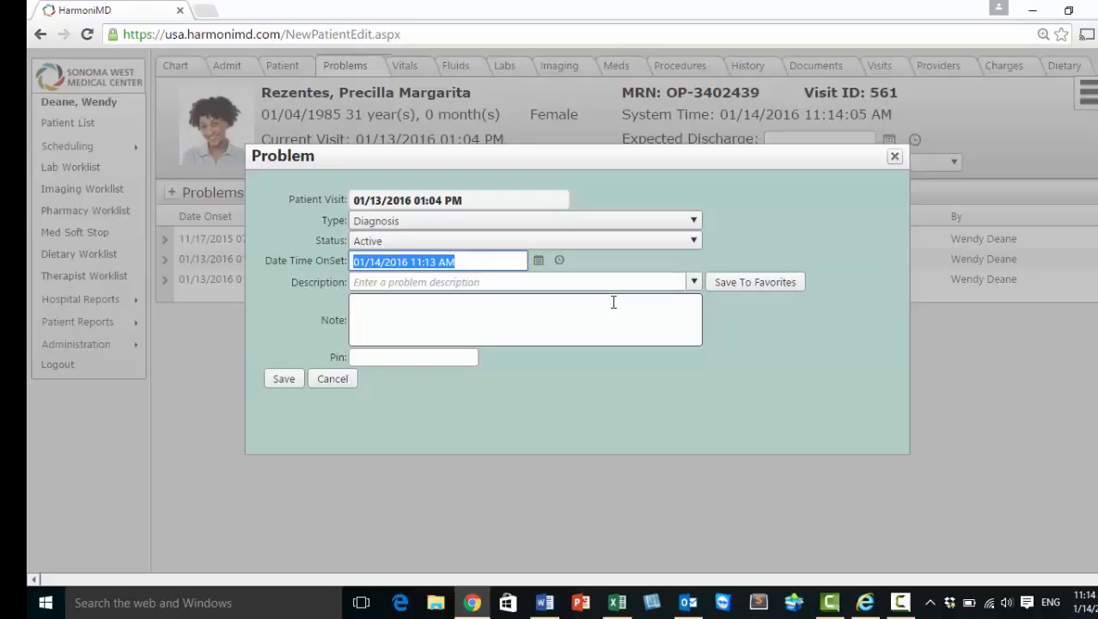
left_click(694, 283)
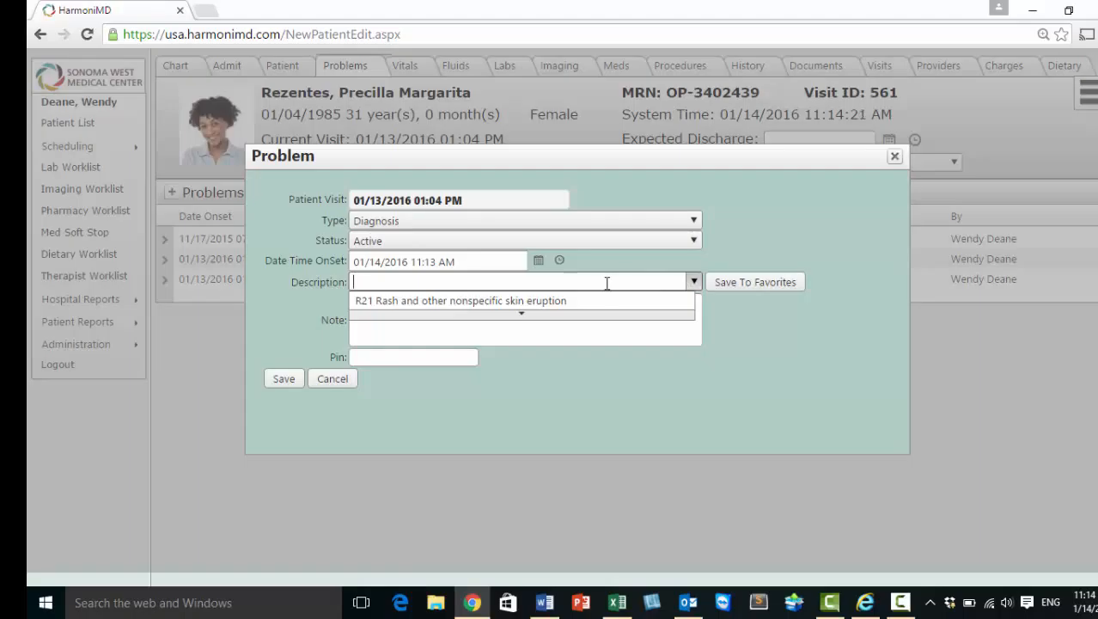
type("123")
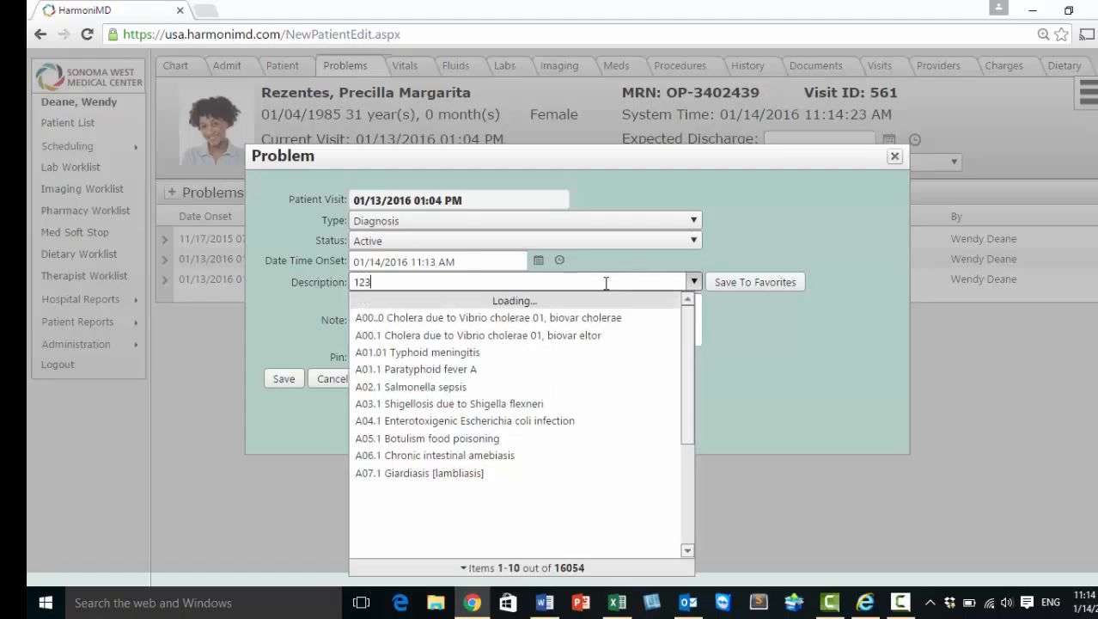
left_click(287, 328)
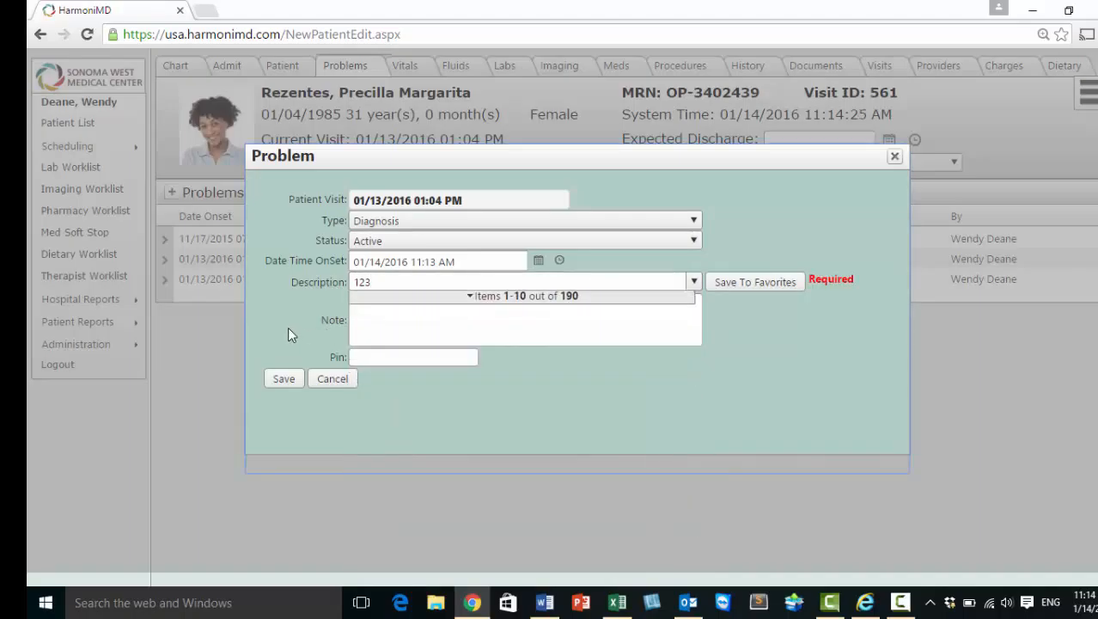
left_click(288, 381)
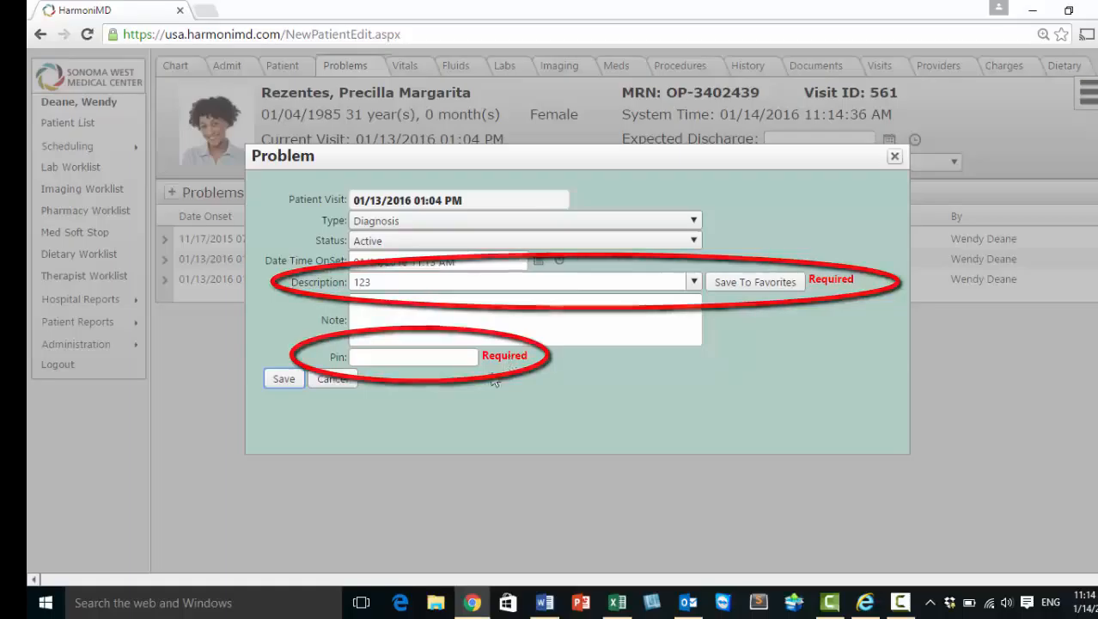
left_click(333, 383)
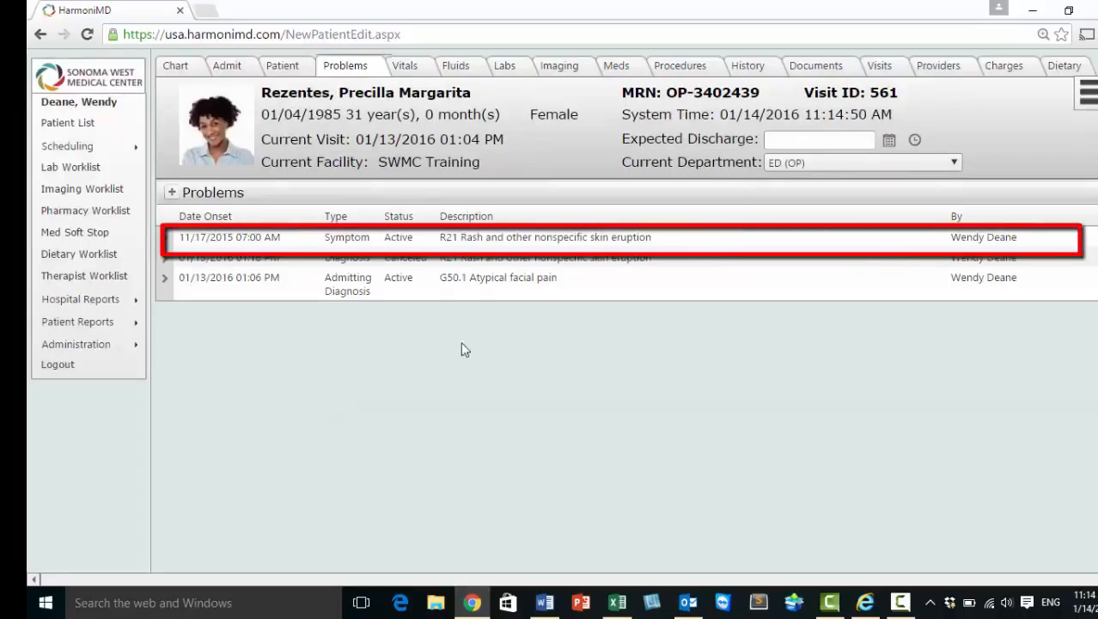
Set the status of the R21 rash symptom with onset 11/17/2015 to Canceled and confirm the update with the PIN.
left_click(488, 240)
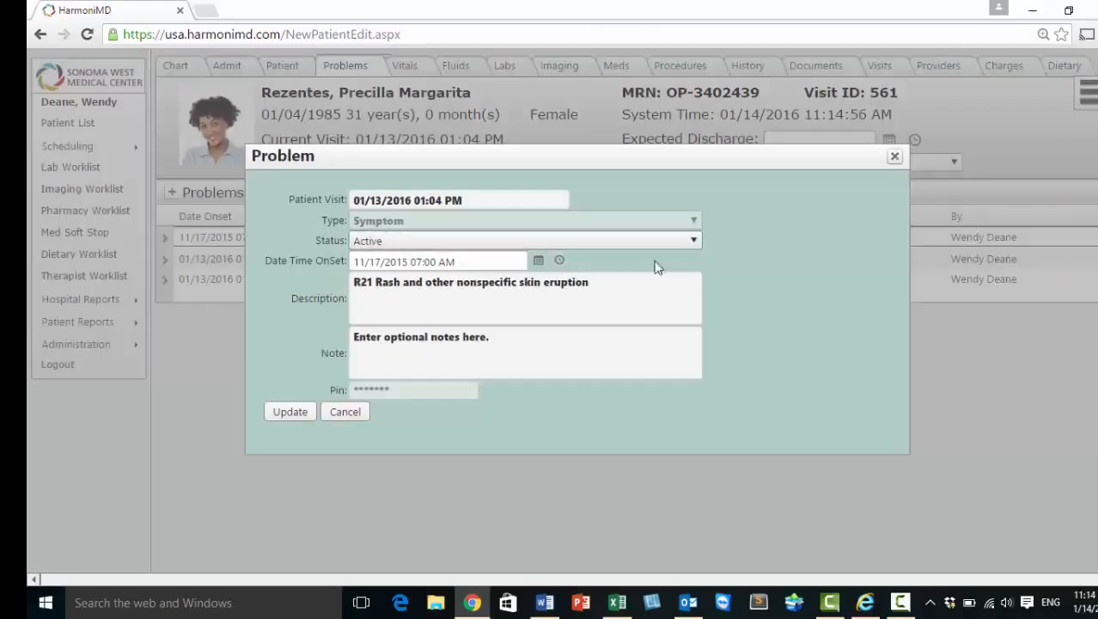
left_click(691, 240)
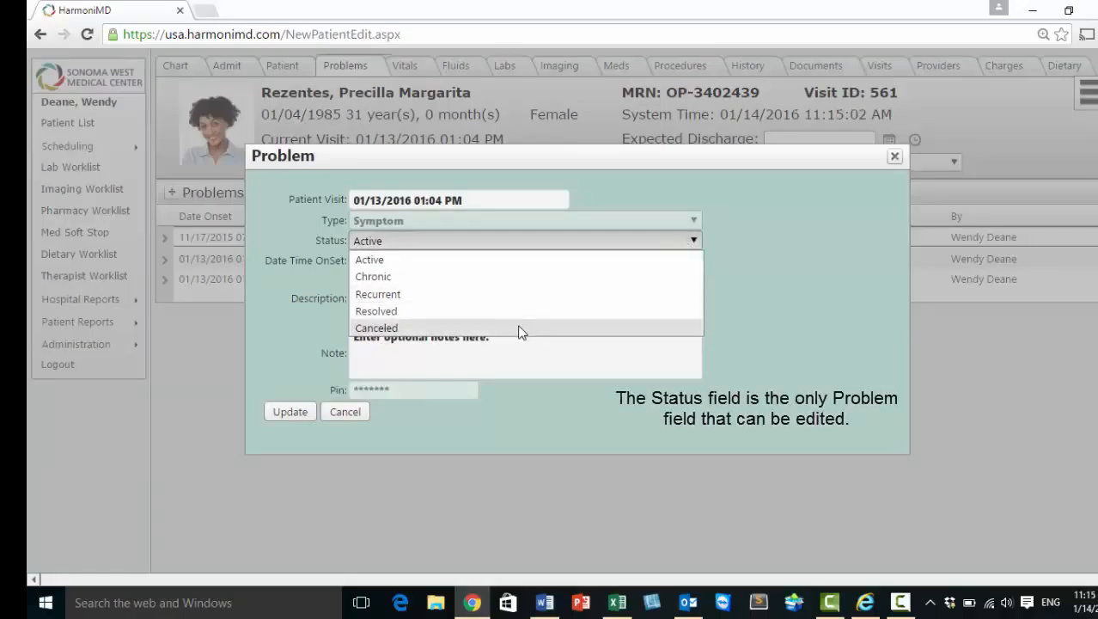
left_click(519, 330)
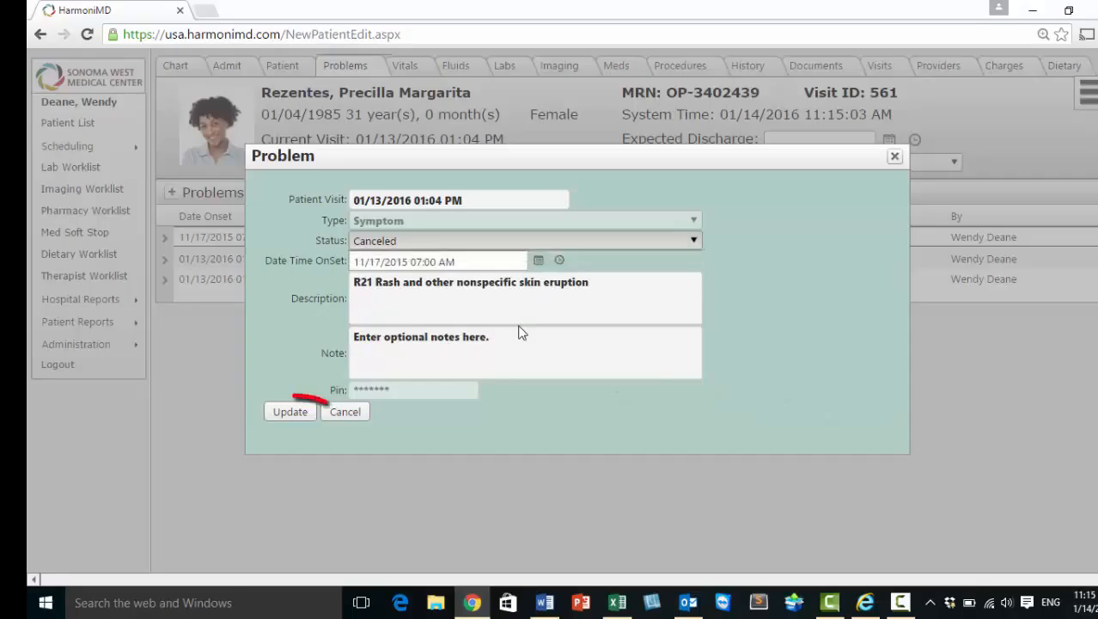
left_click(292, 414)
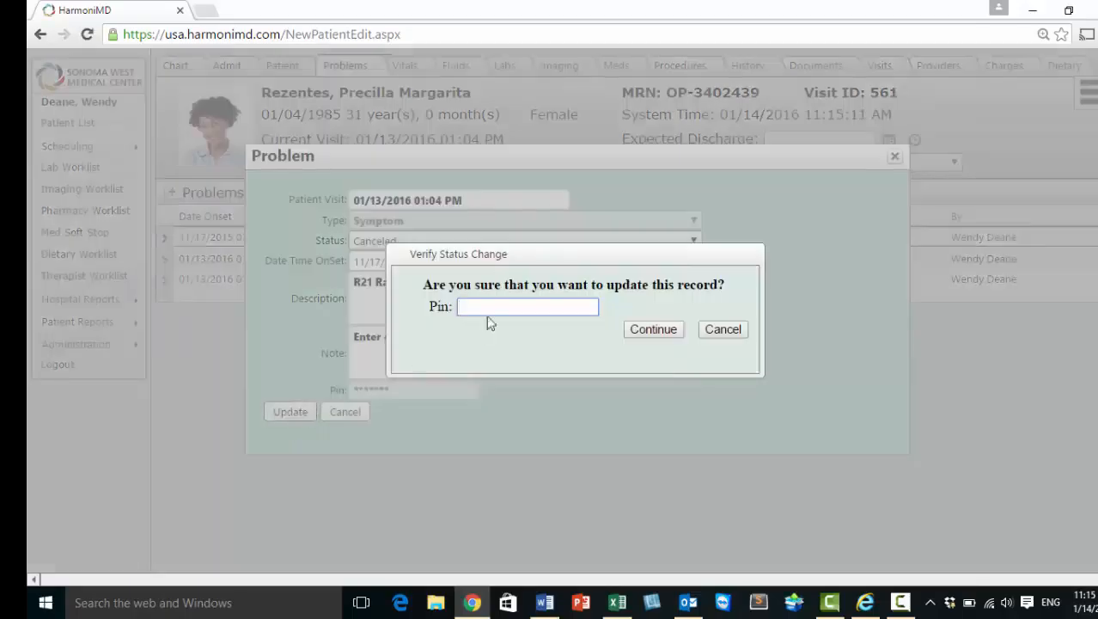
type("••••")
left_click(646, 335)
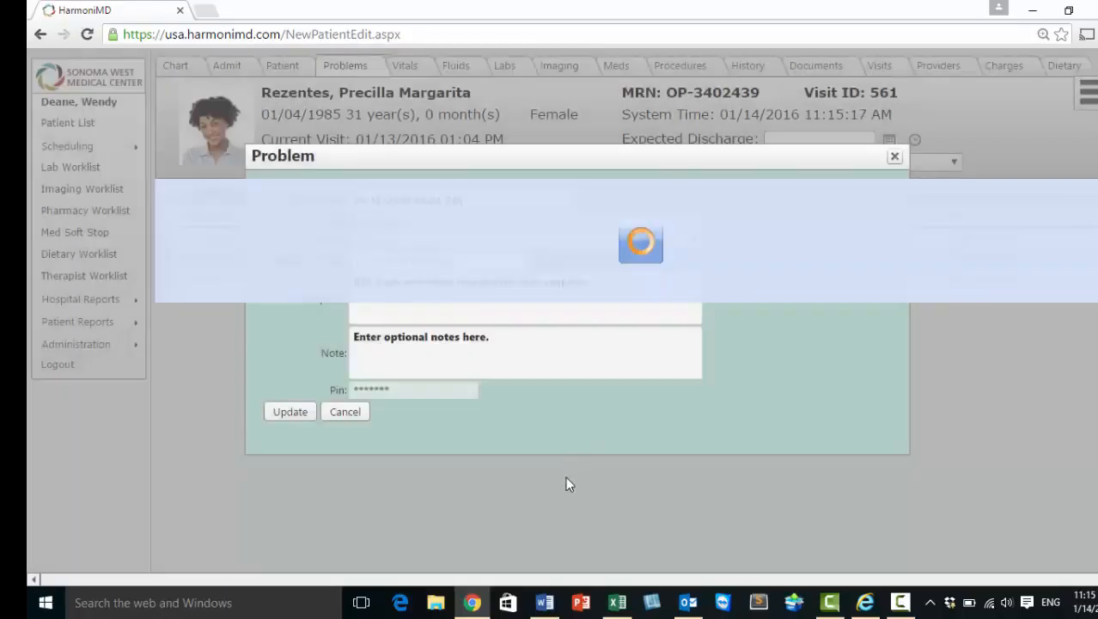